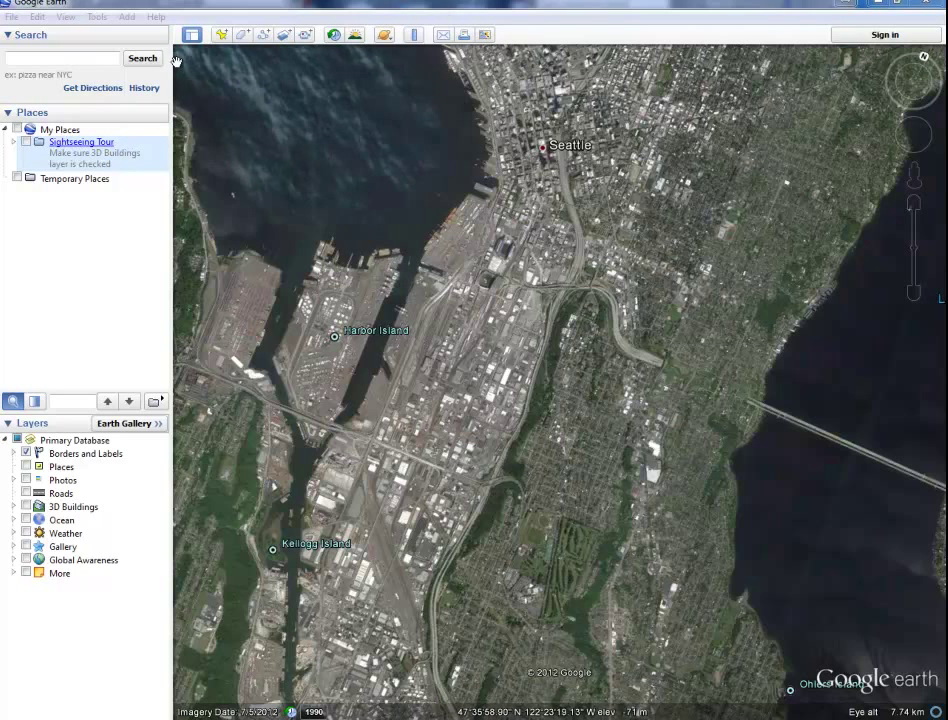
# Step: In Google Earth Options, set units of measurement to Feet, Miles alongside UTM coordinates
pyautogui.click(97, 18)
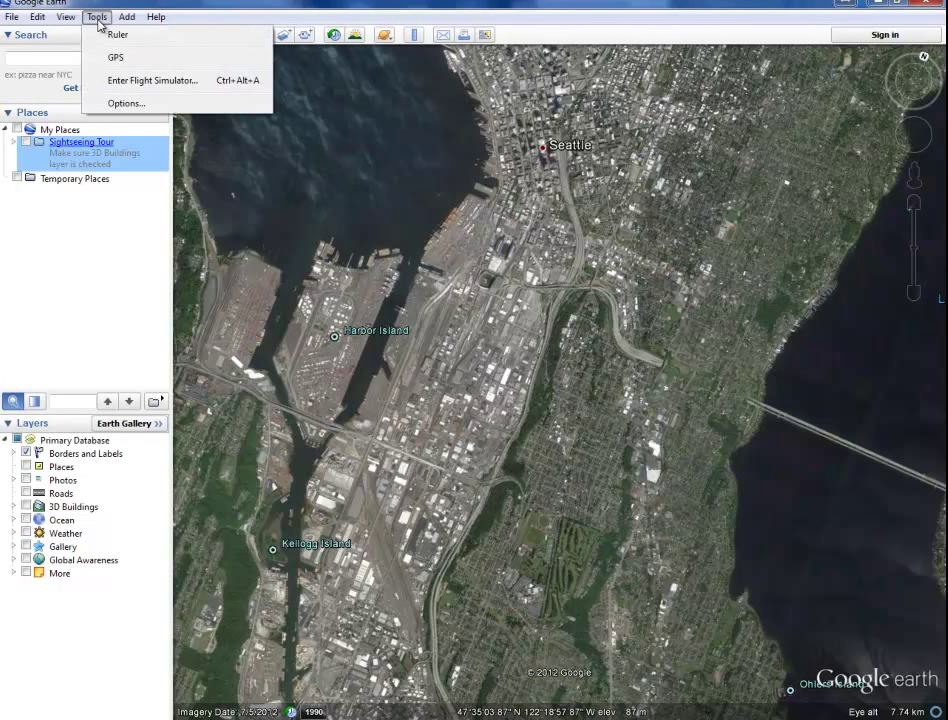
pyautogui.click(138, 103)
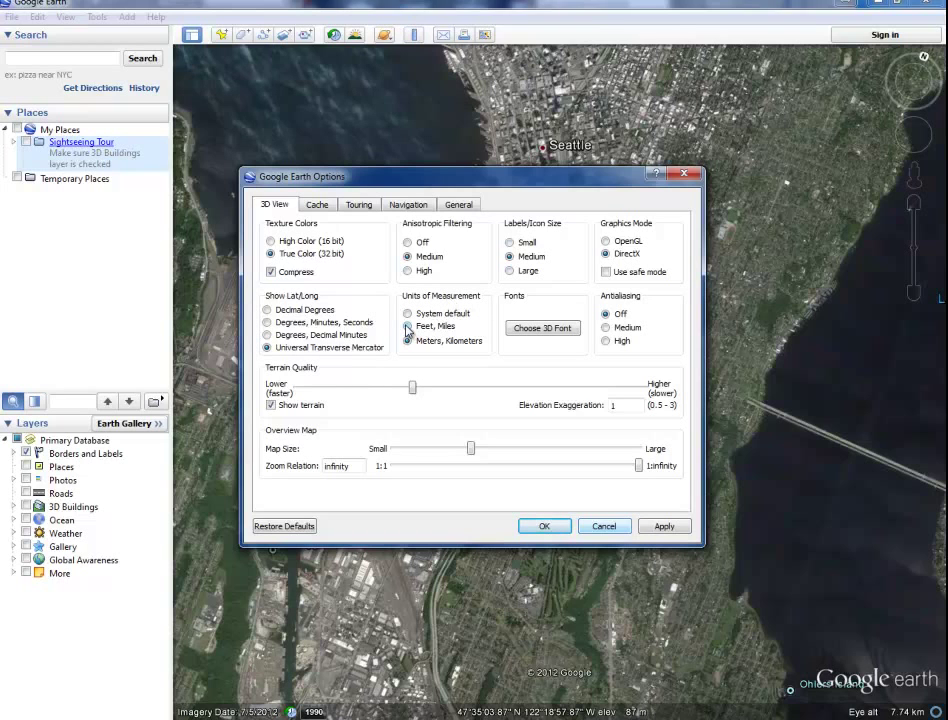
pyautogui.click(407, 327)
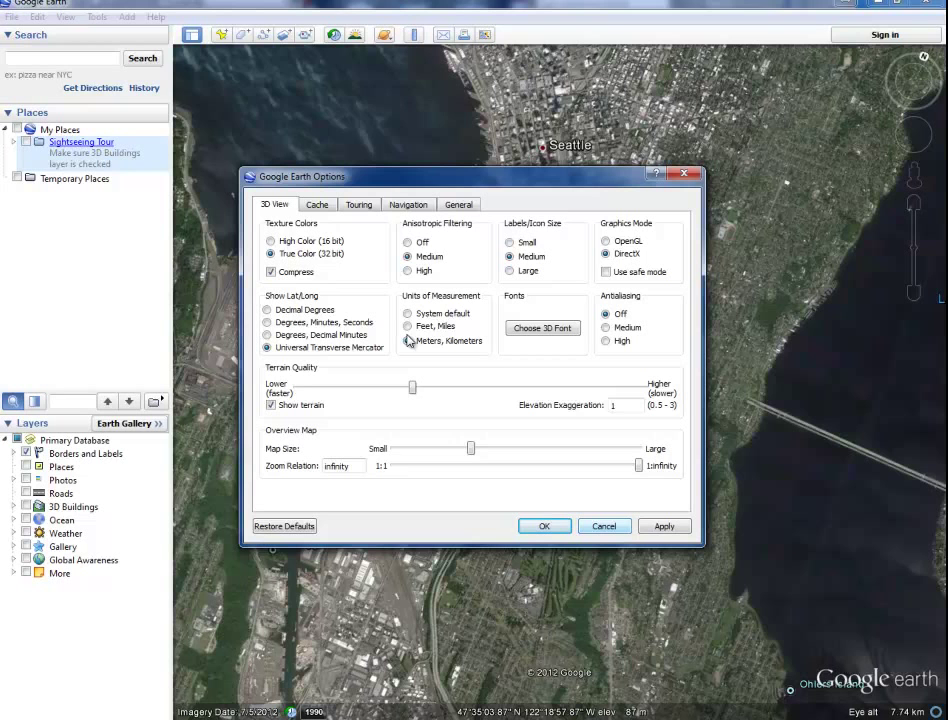
pyautogui.click(407, 327)
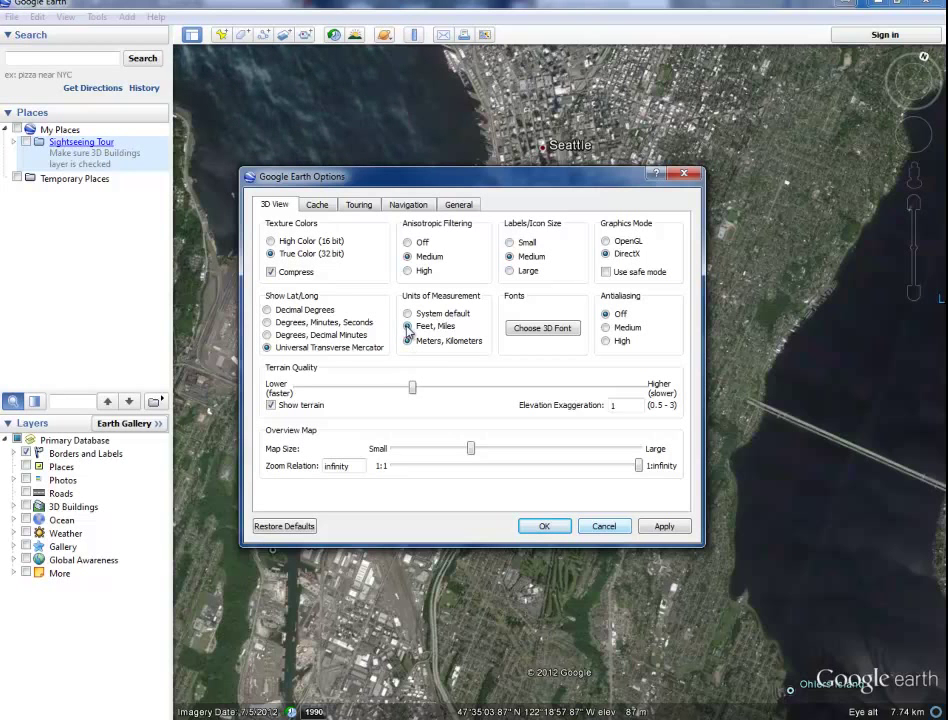
pyautogui.click(543, 527)
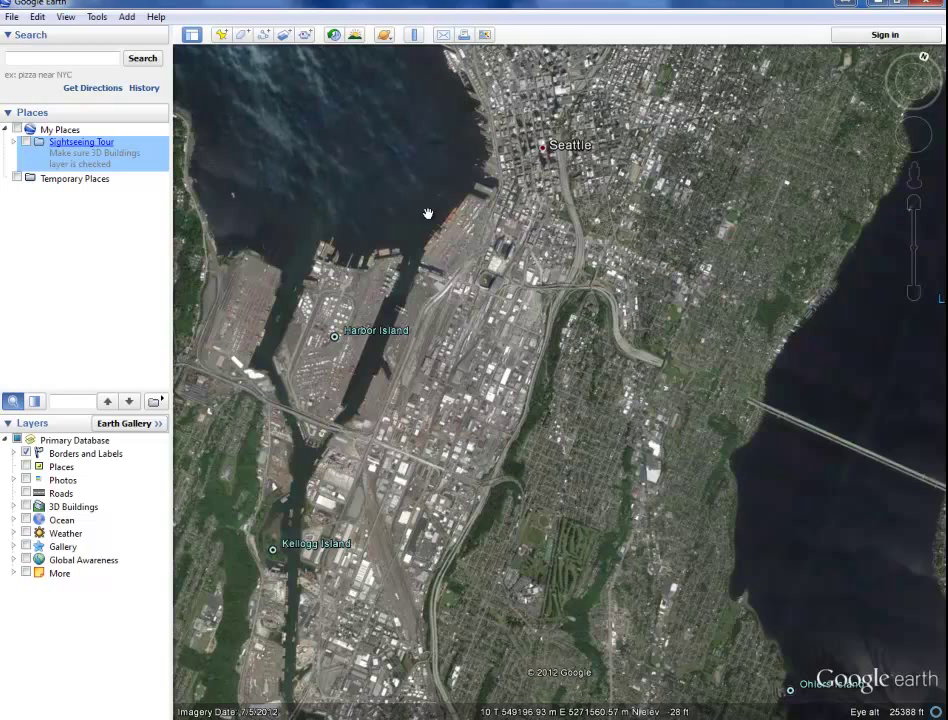
pyautogui.click(96, 17)
pyautogui.click(125, 103)
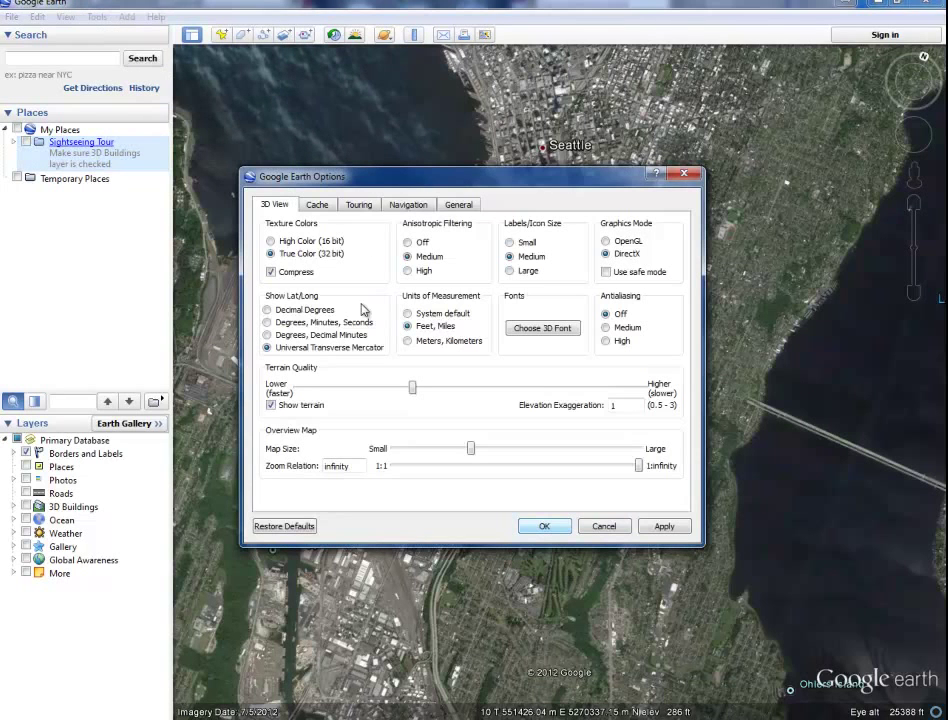
pyautogui.click(605, 526)
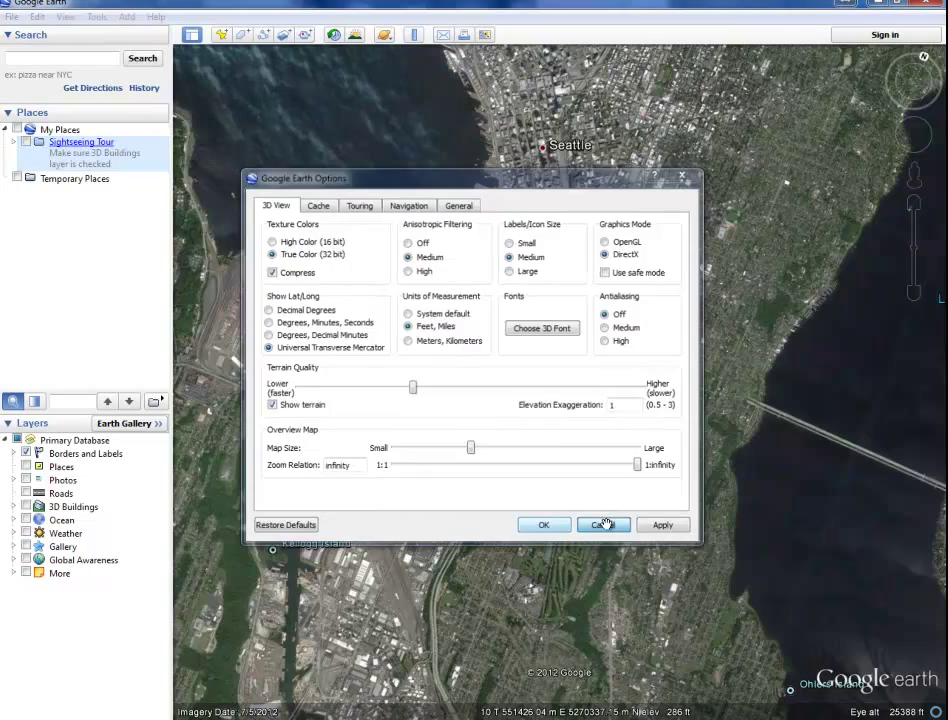
pyautogui.moveTo(569, 718)
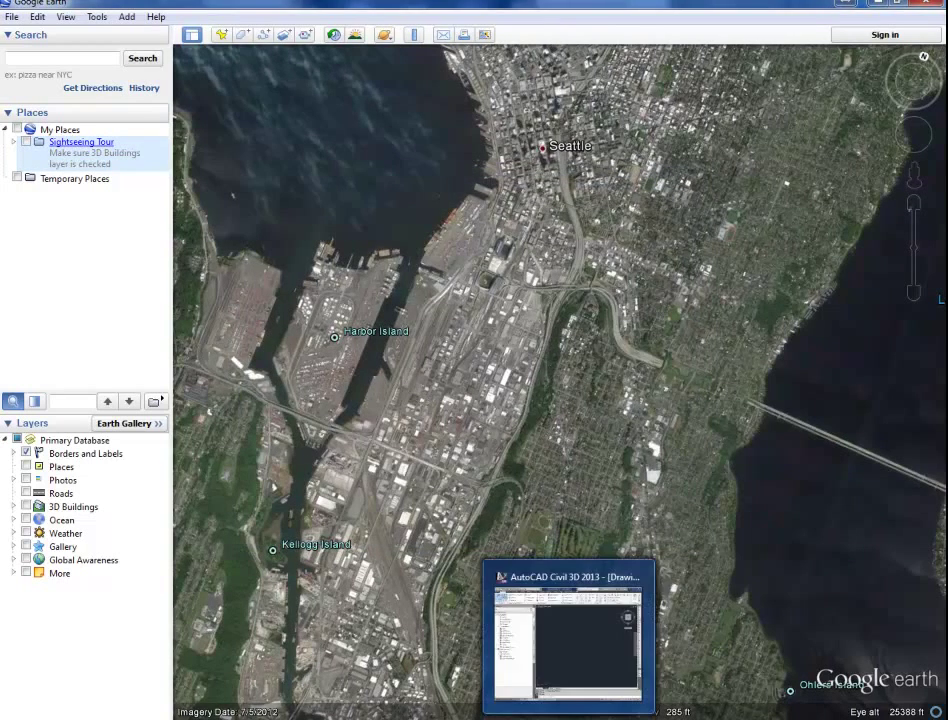
# Step: Bring the empty Civil 3D Drawing1 to the front and drag two empty selection windows in it
pyautogui.click(568, 638)
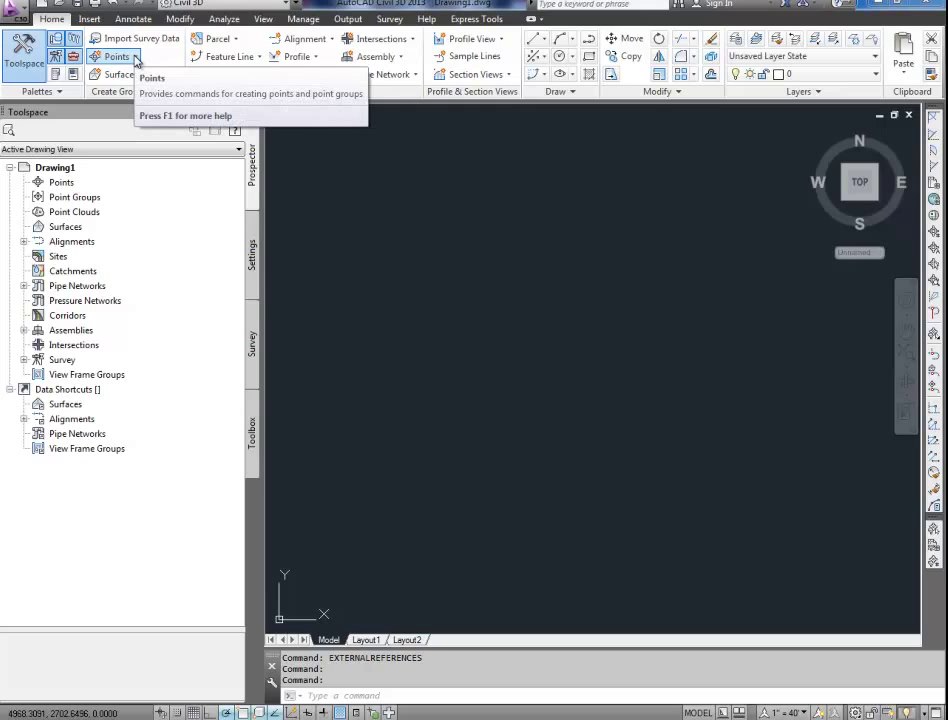
pyautogui.click(513, 268)
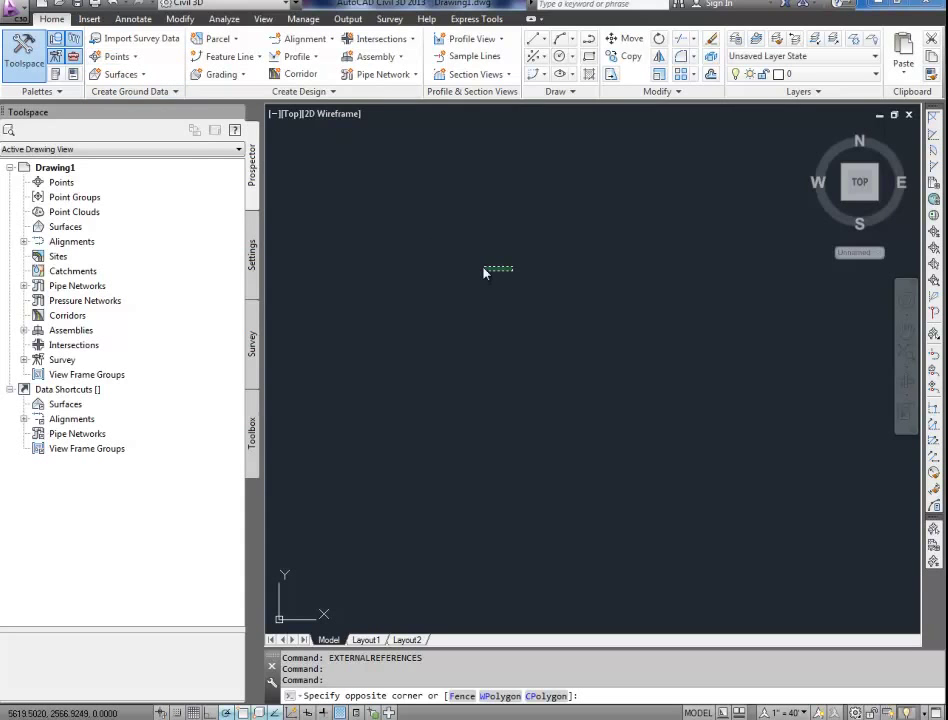
pyautogui.click(483, 271)
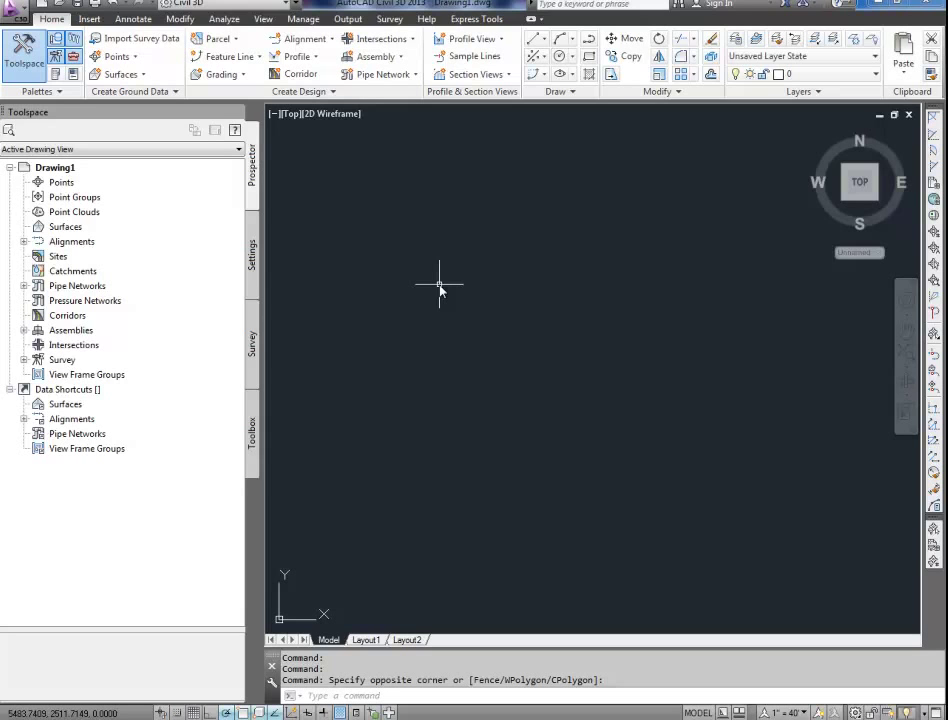
pyautogui.click(436, 267)
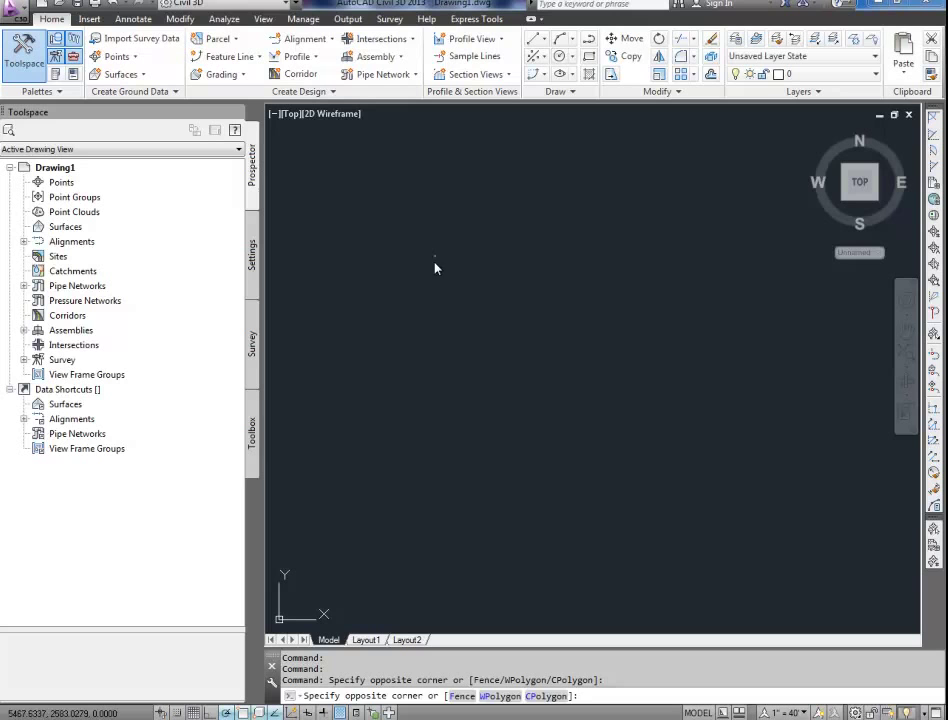
pyautogui.click(385, 243)
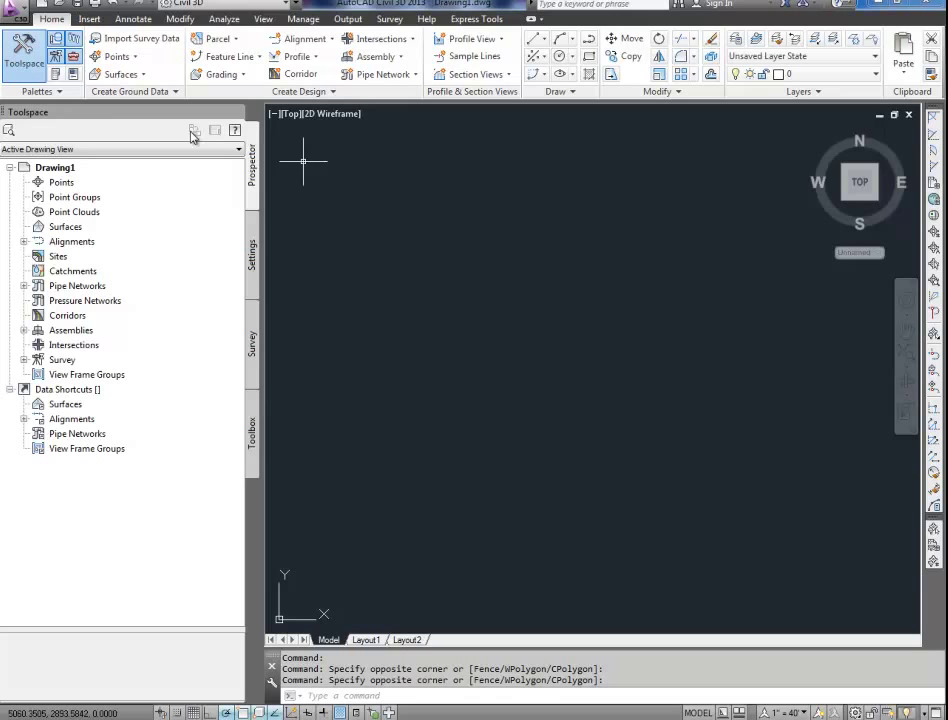
# Step: Float the Create Points toolbar from Points > Point Creation Tools over the drawing area
pyautogui.click(115, 57)
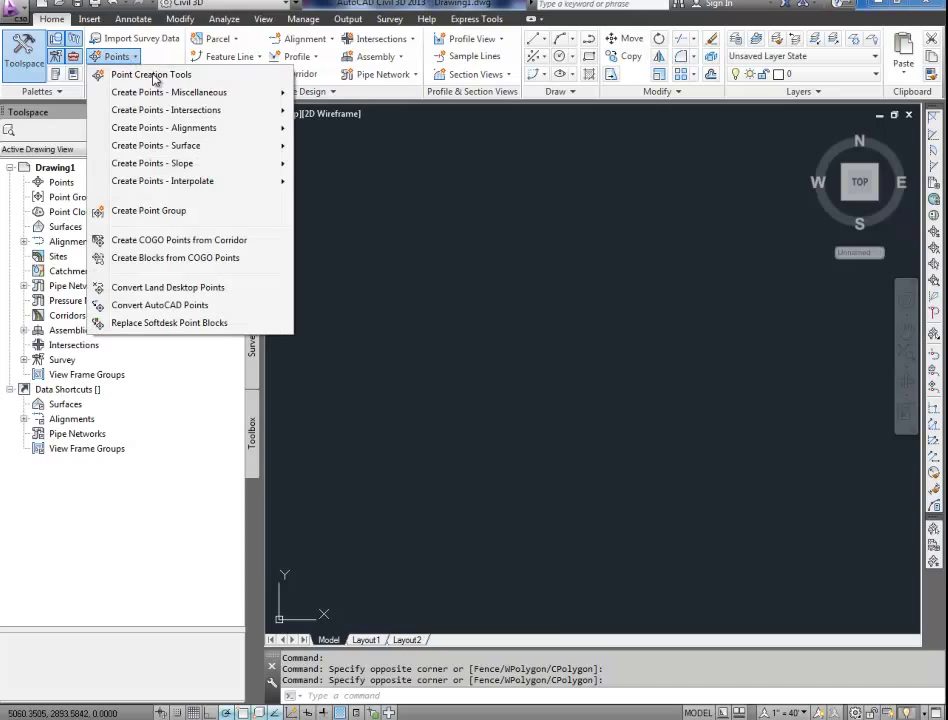
pyautogui.click(152, 75)
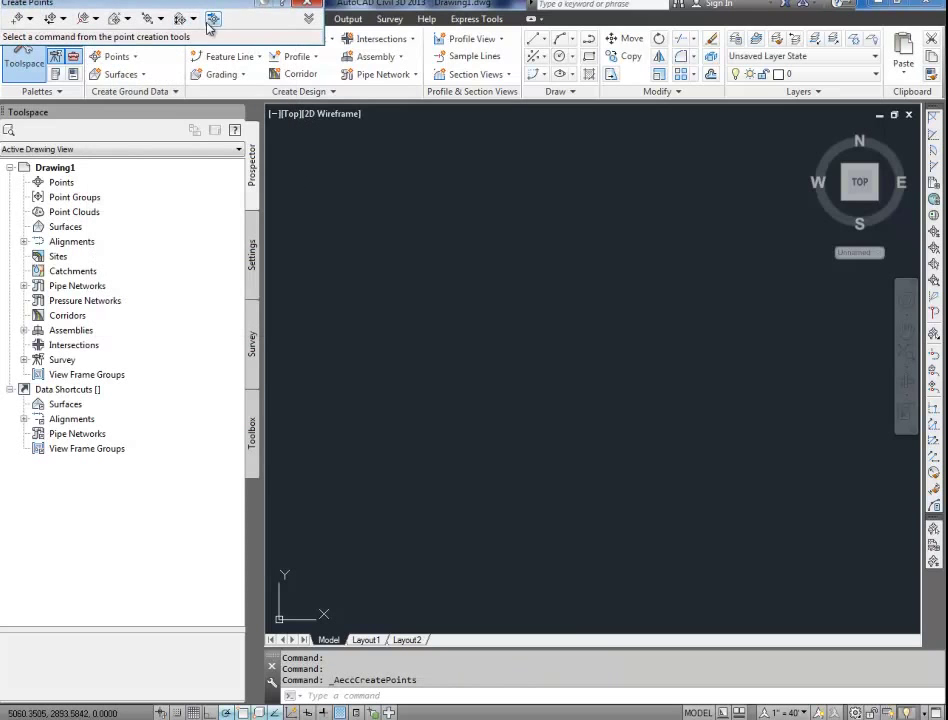
pyautogui.moveTo(190, 9); pyautogui.dragTo(490, 176)
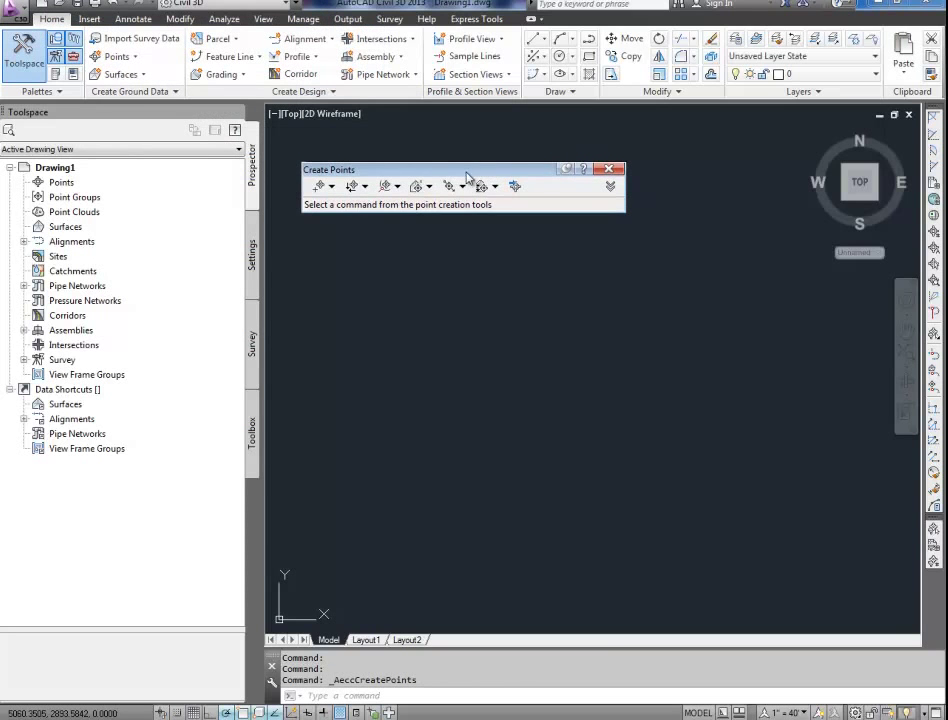
pyautogui.click(122, 56)
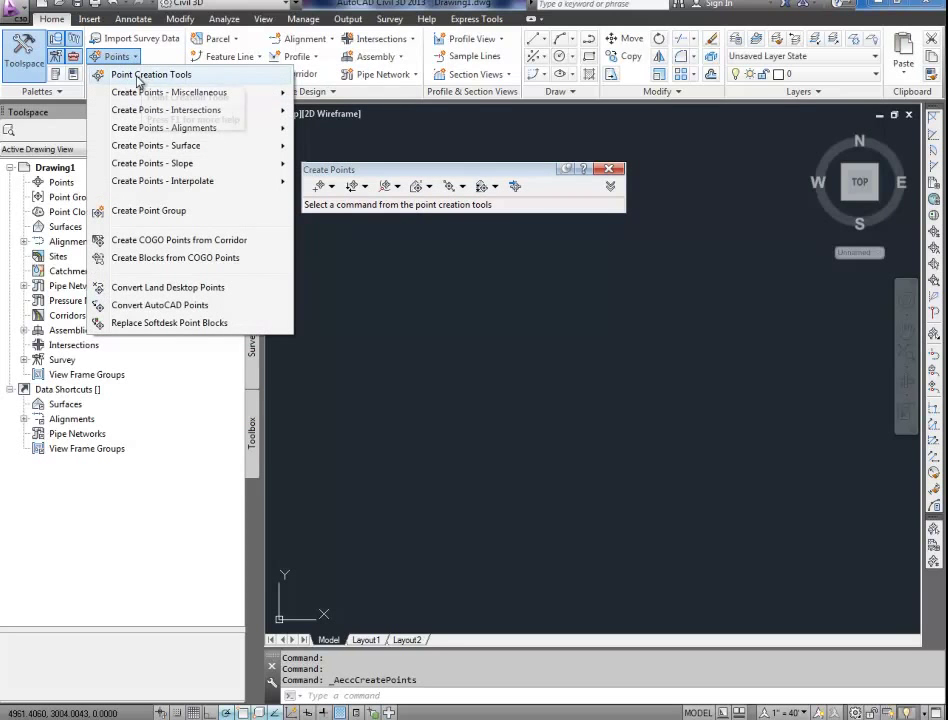
pyautogui.click(503, 176)
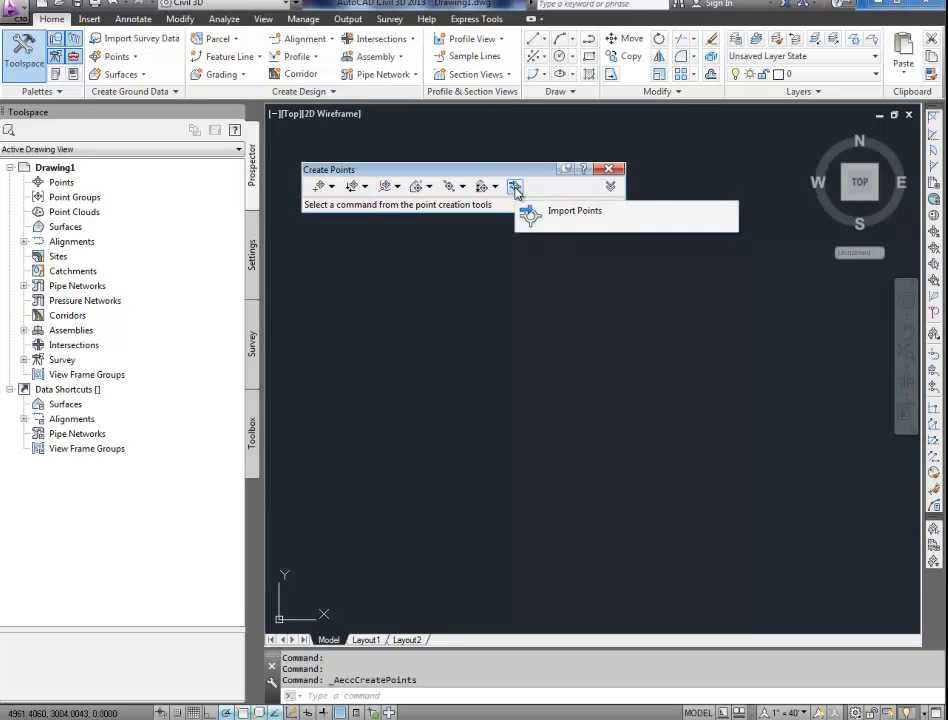
# Step: Open Import Points, browse to AutoCAD Tutorials, review point file types, then cancel the file browser
pyautogui.click(515, 188)
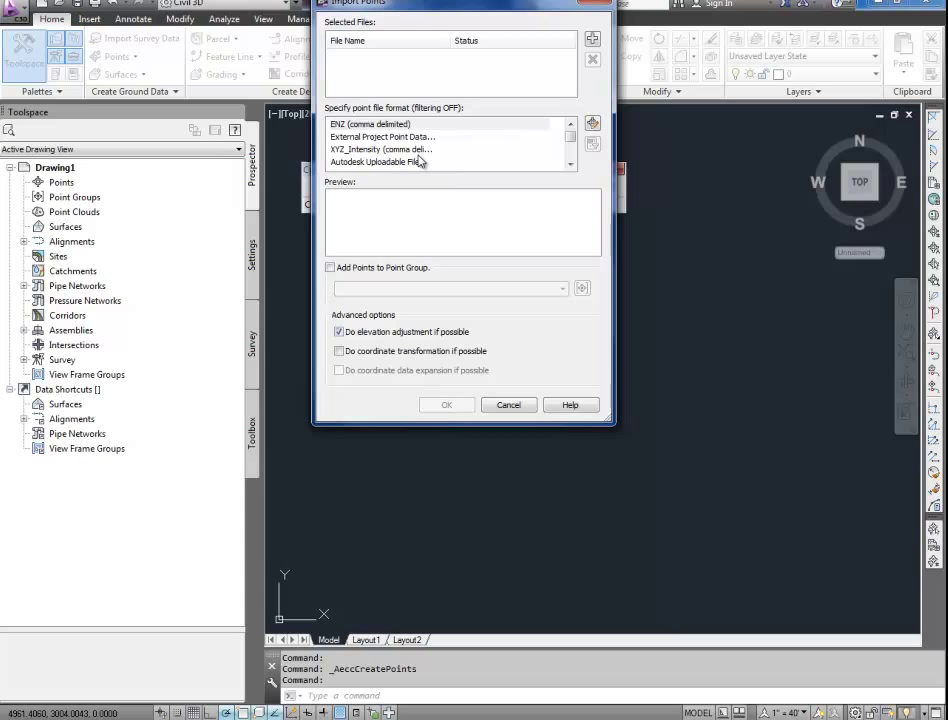
pyautogui.moveTo(450, 10); pyautogui.dragTo(423, 102)
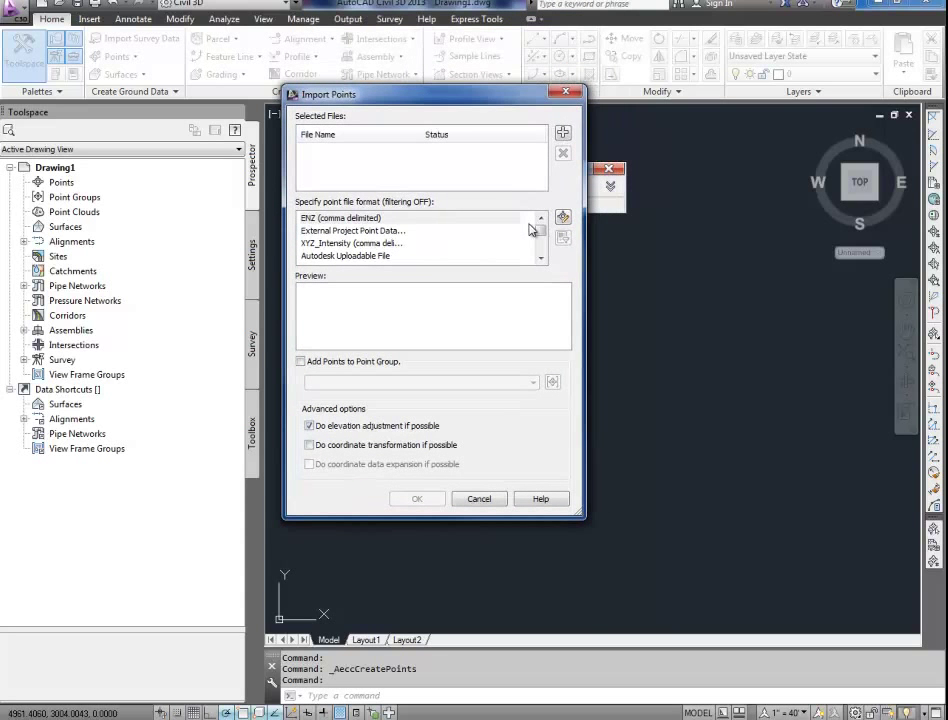
pyautogui.click(562, 134)
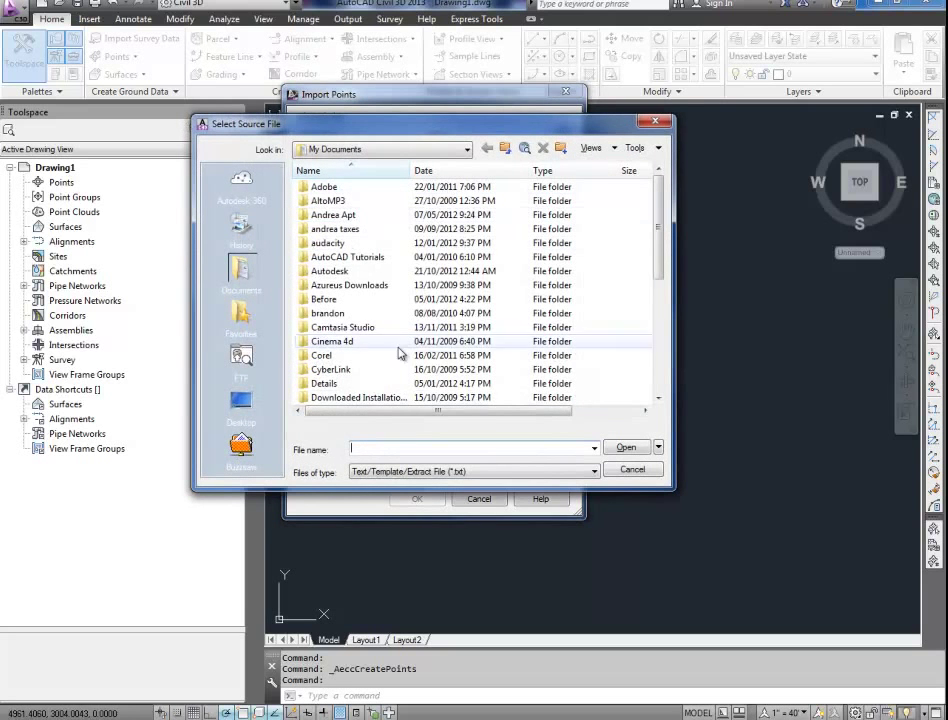
pyautogui.doubleClick(377, 258)
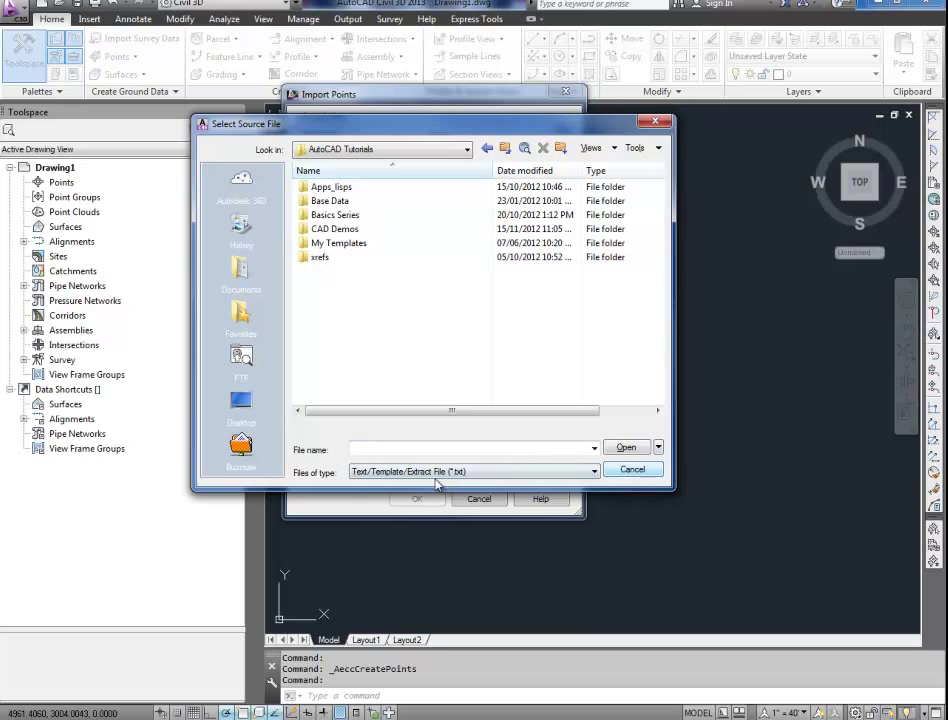
pyautogui.click(386, 478)
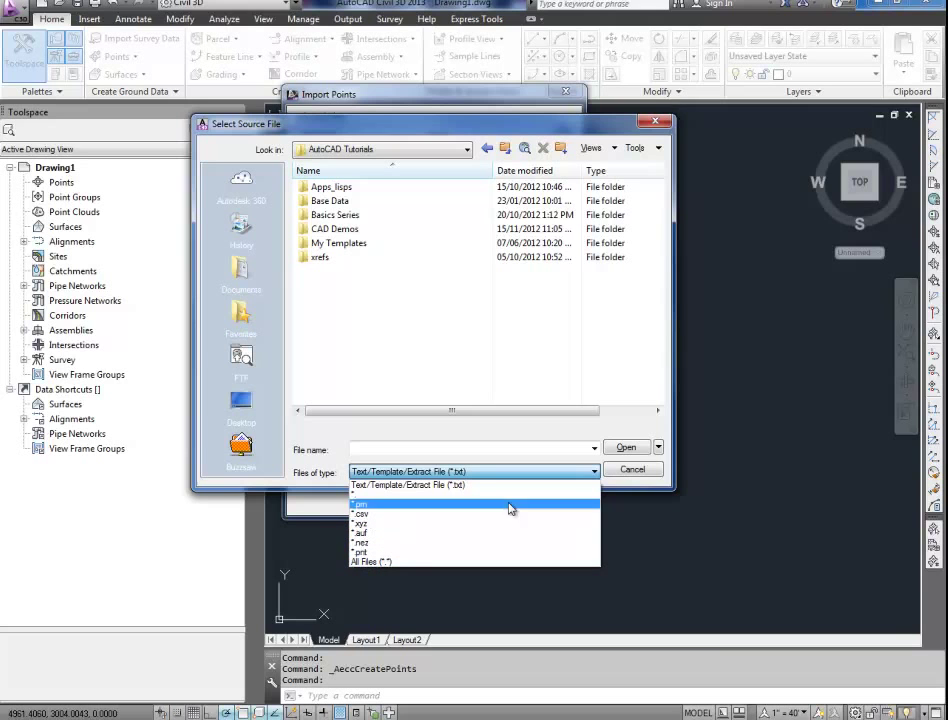
pyautogui.click(620, 471)
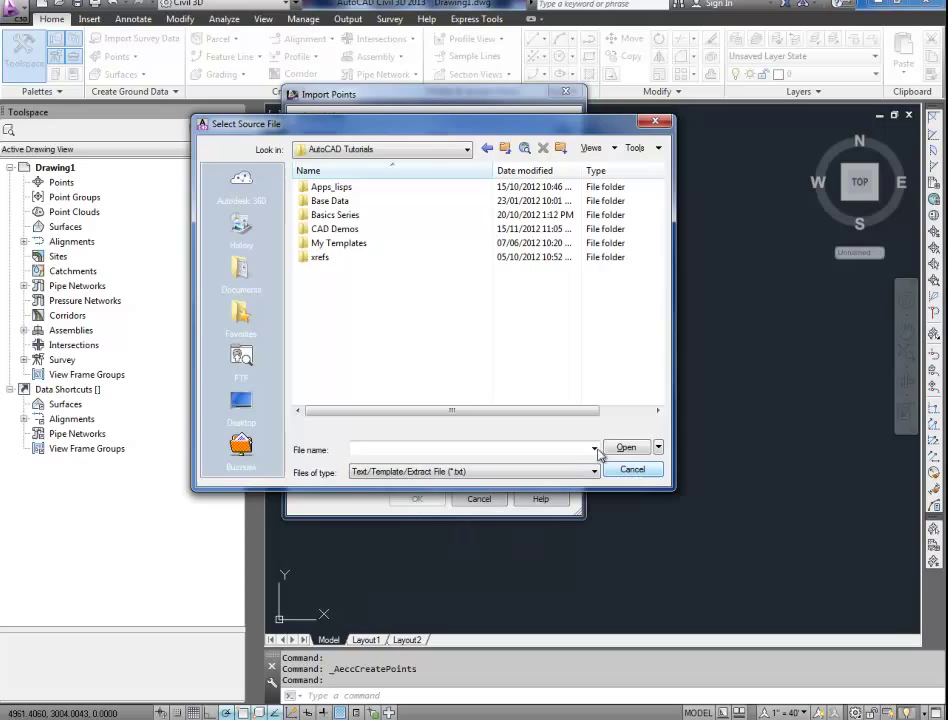
pyautogui.click(628, 470)
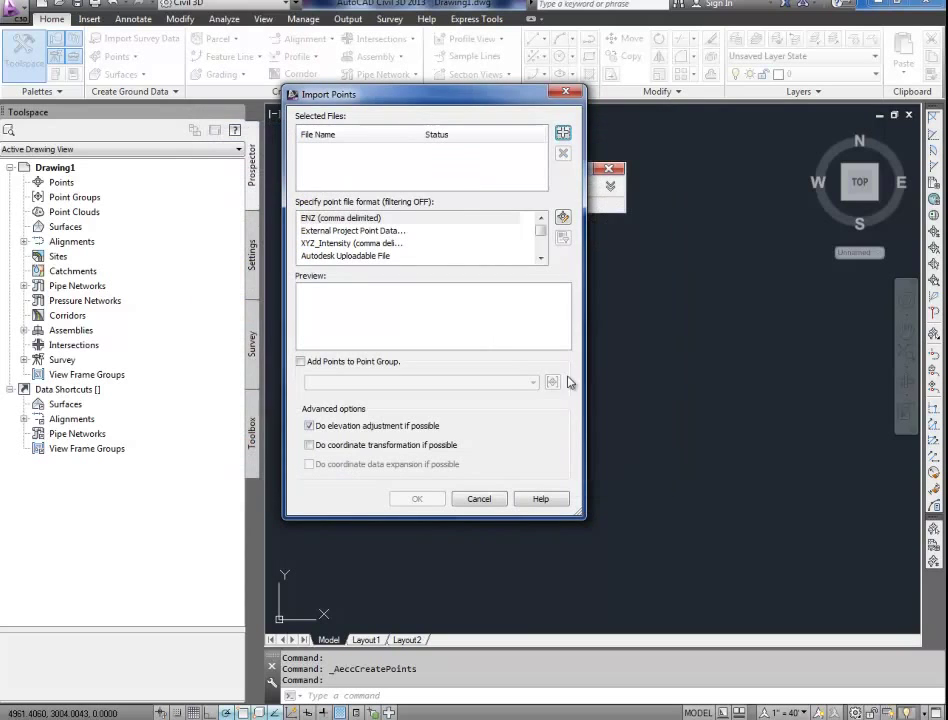
pyautogui.click(330, 250)
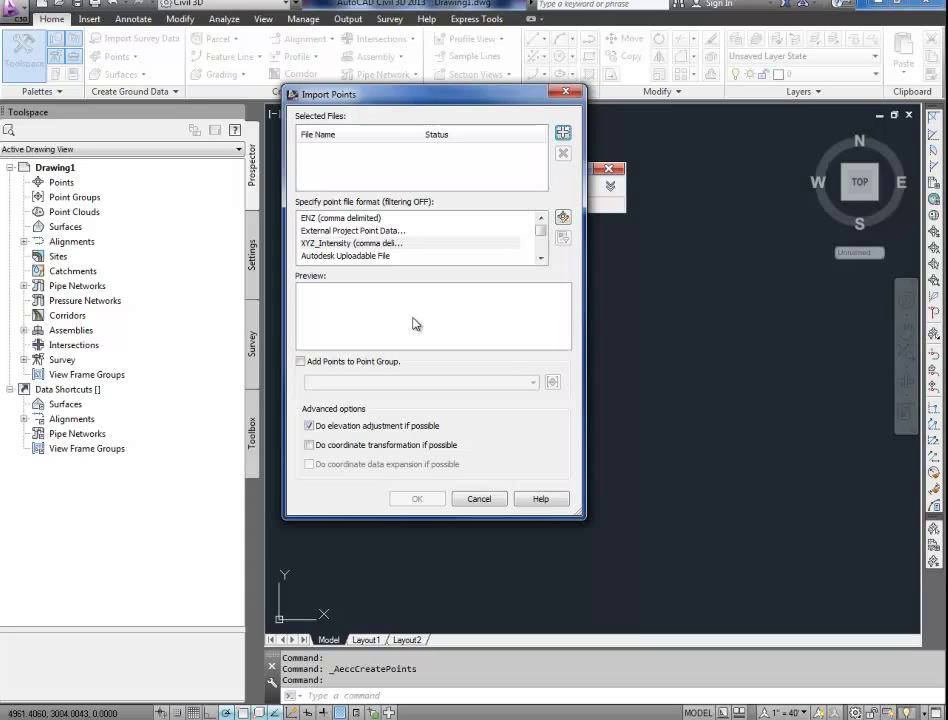
pyautogui.click(358, 218)
pyautogui.scroll(-1, 362, 228)
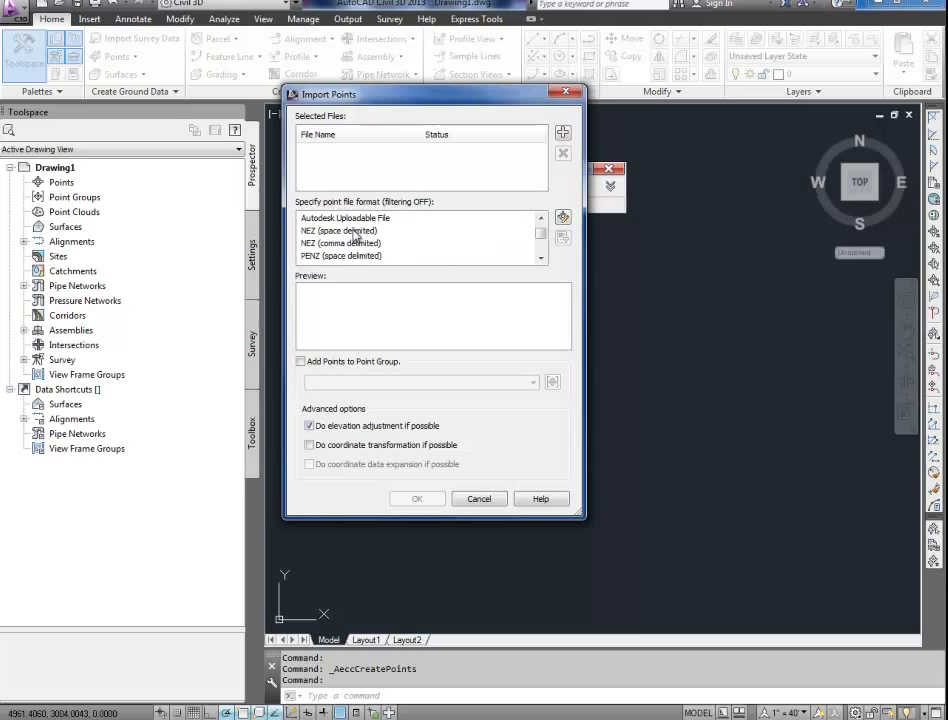
pyautogui.scroll(1, 326, 240)
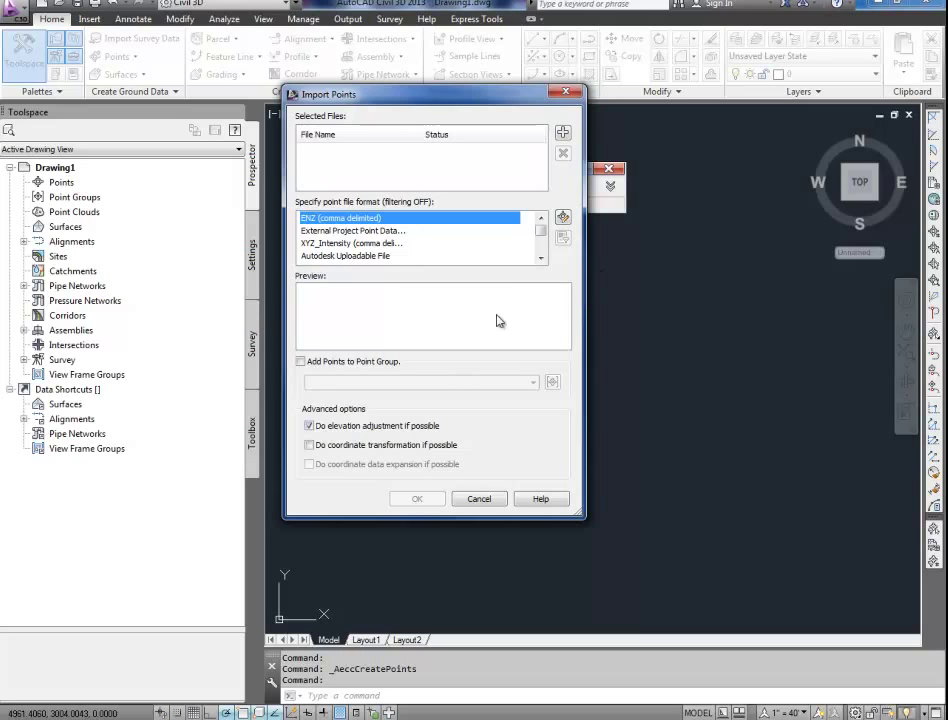
pyautogui.click(301, 362)
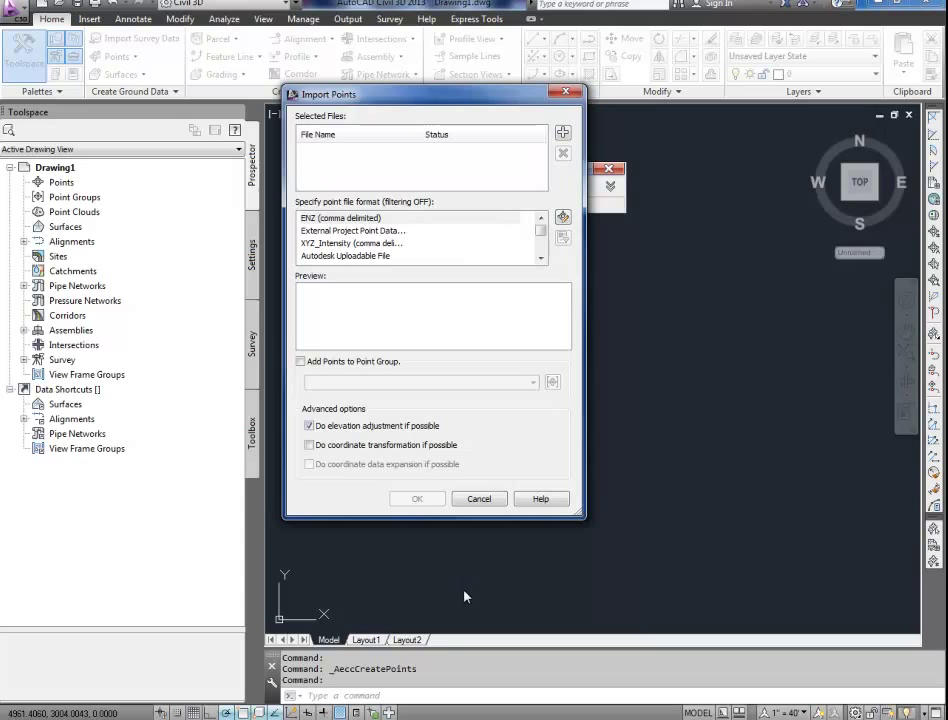
# Step: Cancel the Import Points dialog without importing any points
pyautogui.click(479, 499)
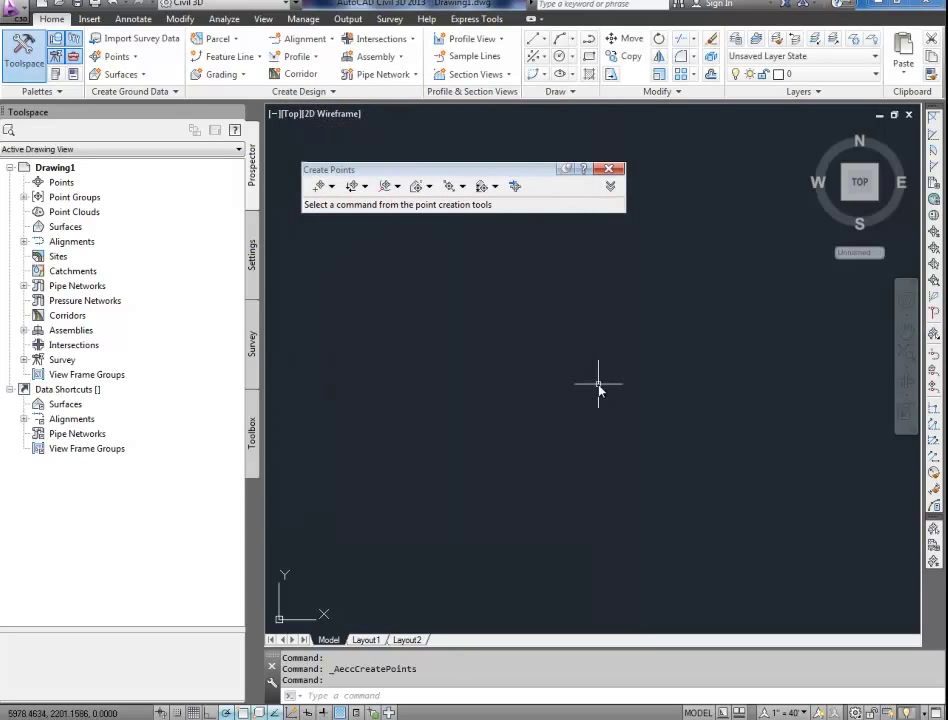